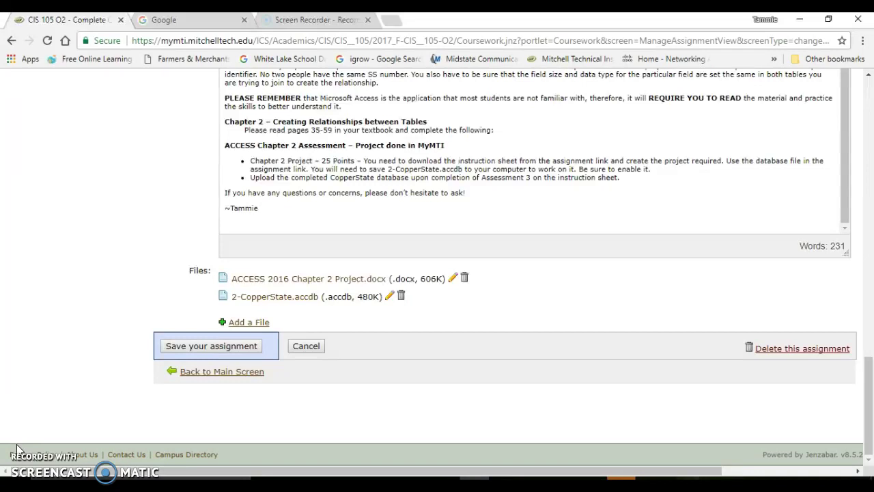
# - Find the ACCESS 2016 Chapter 2 Project.docx link on the assignment page and open it
pyautogui.scroll(8, 413, 370)
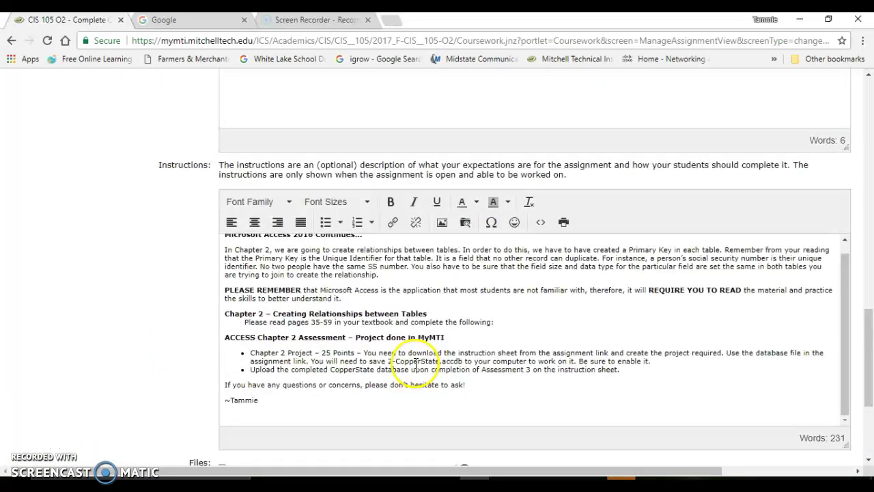
pyautogui.scroll(10, 414, 369)
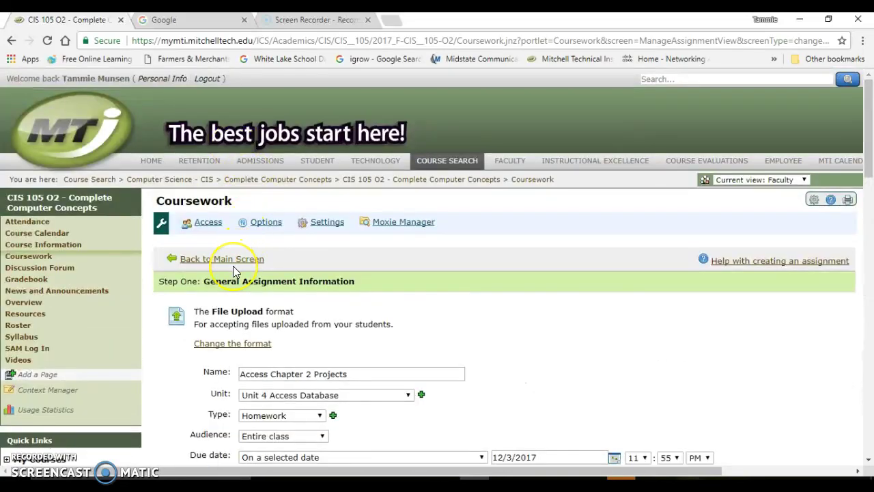
pyautogui.scroll(-1, 233, 263)
pyautogui.scroll(-2, 233, 271)
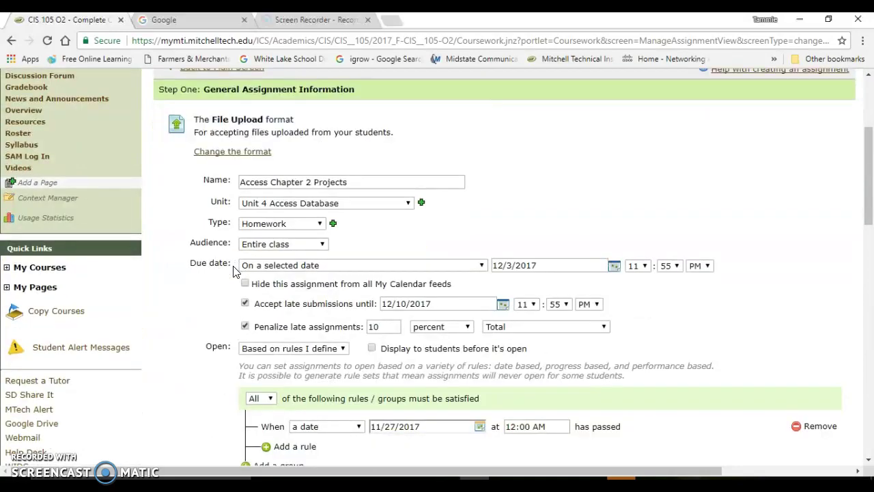
pyautogui.scroll(-8, 233, 271)
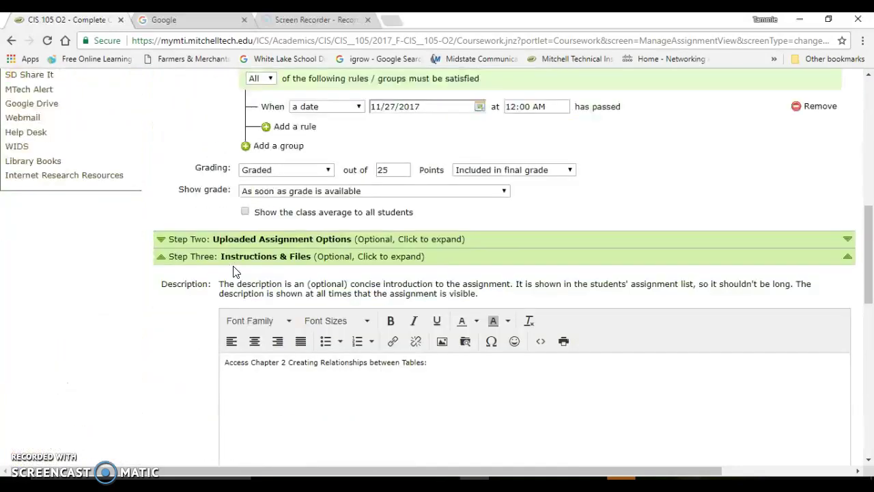
pyautogui.scroll(-2, 233, 272)
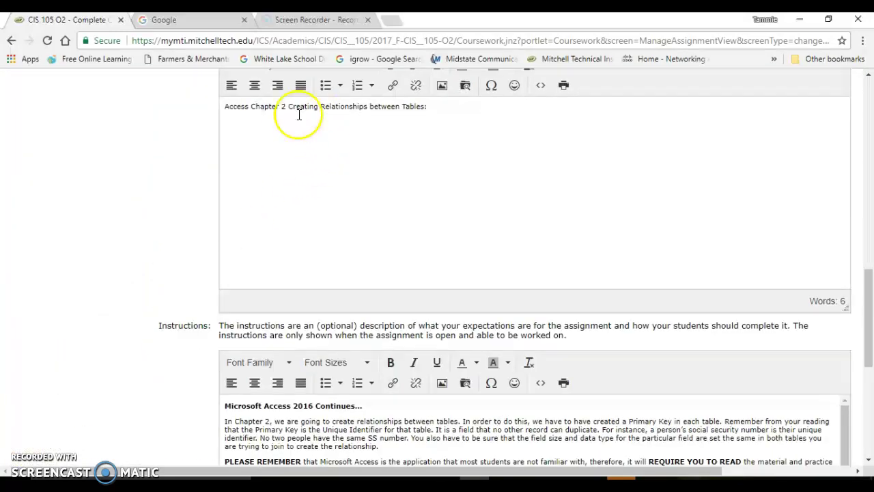
pyautogui.scroll(-5, 375, 141)
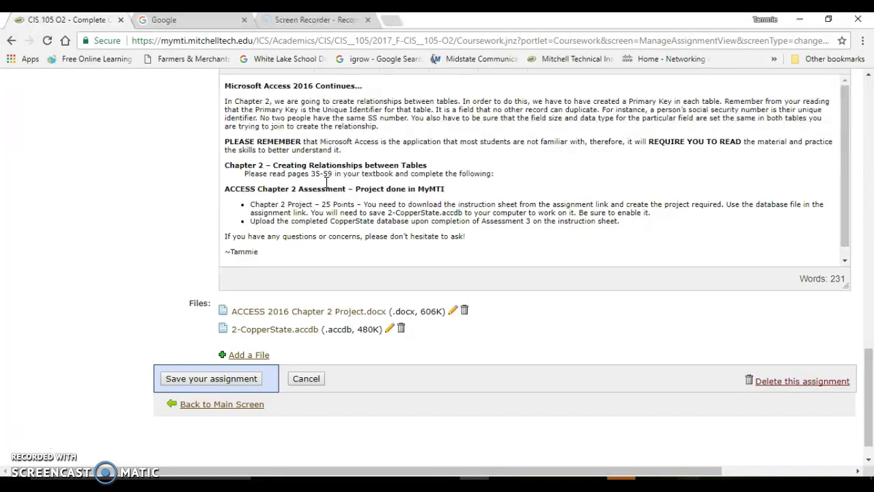
pyautogui.scroll(-1, 328, 194)
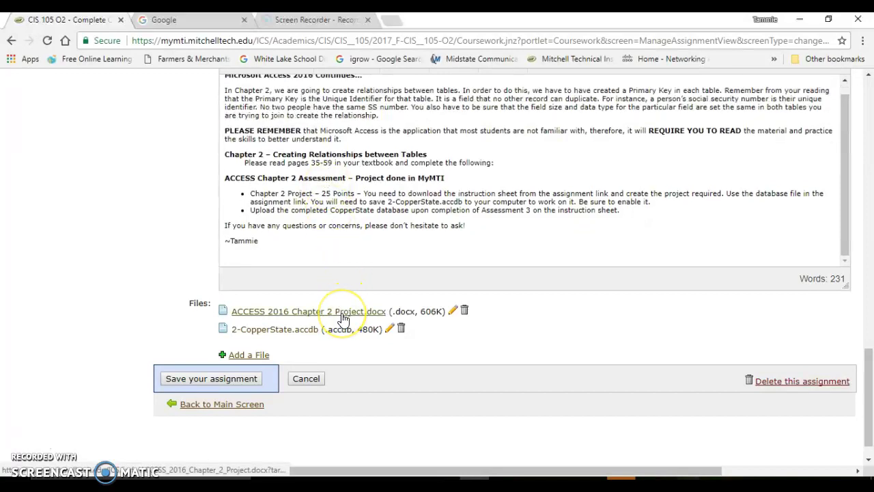
pyautogui.click(343, 315)
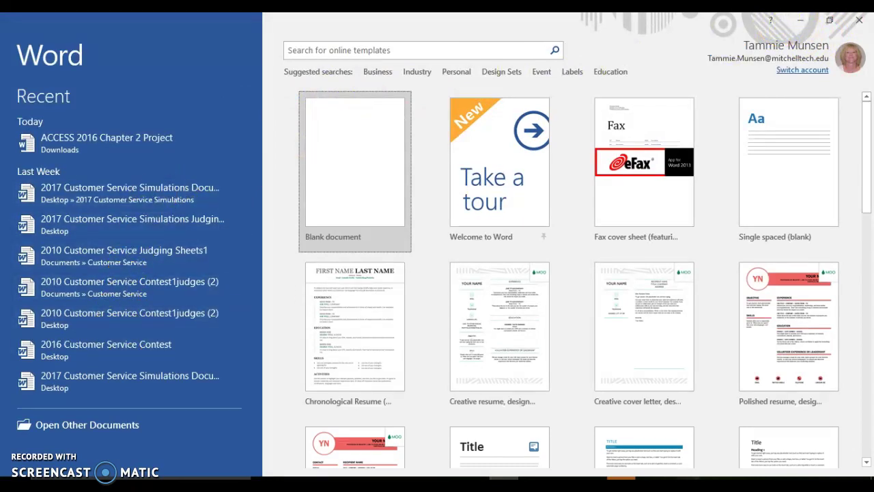
# - Reopen the instructions in Word, enable editing, and read down to the Assessment 1 steps
pyautogui.click(799, 21)
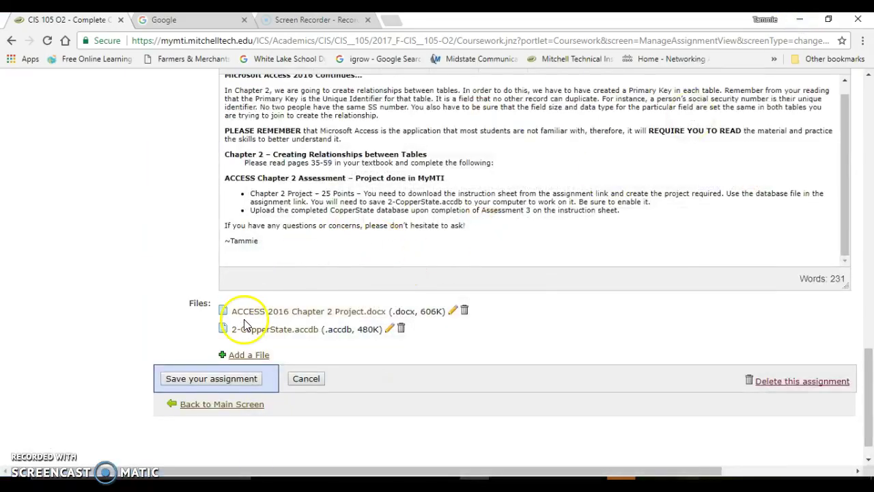
pyautogui.click(270, 315)
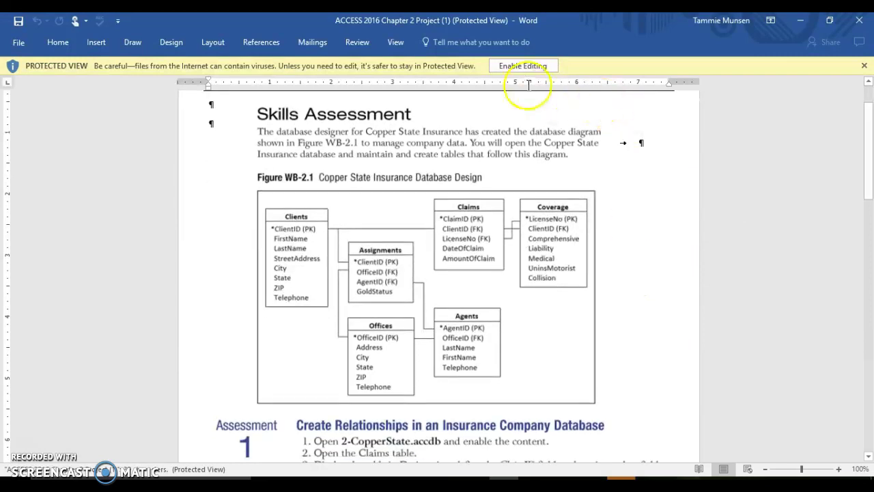
pyautogui.click(523, 65)
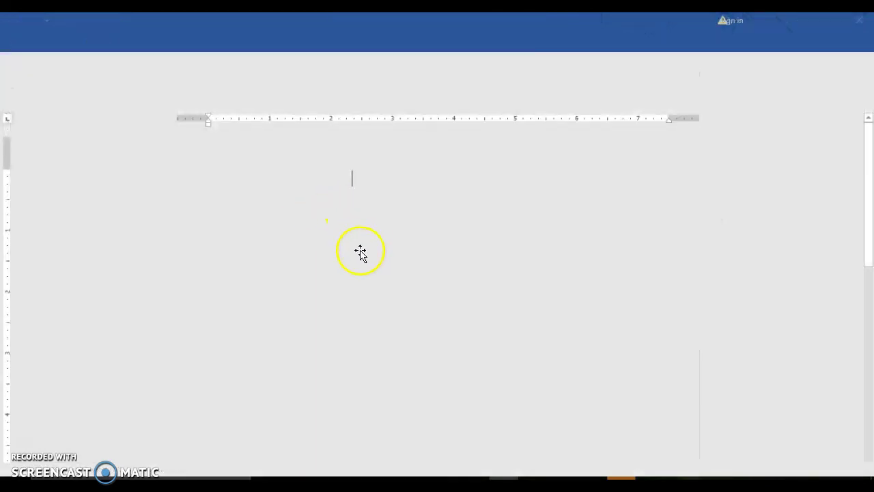
pyautogui.scroll(-3, 418, 293)
pyautogui.scroll(-3, 452, 335)
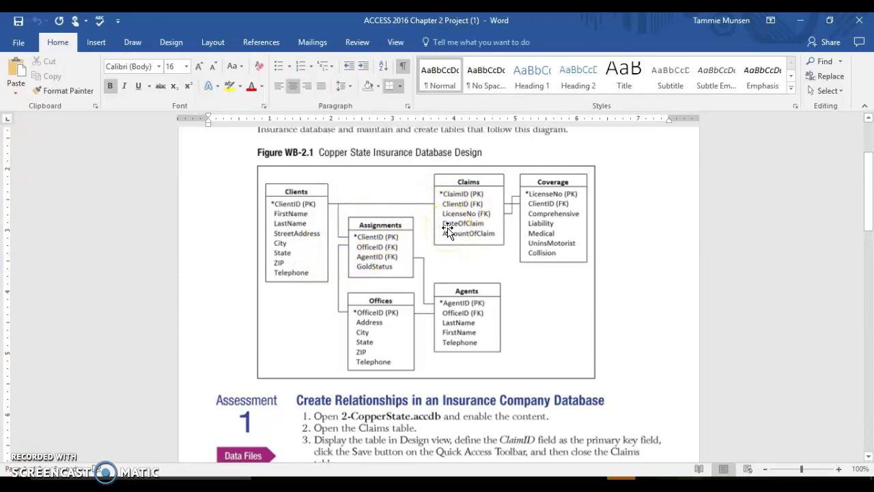
pyautogui.scroll(-5, 447, 231)
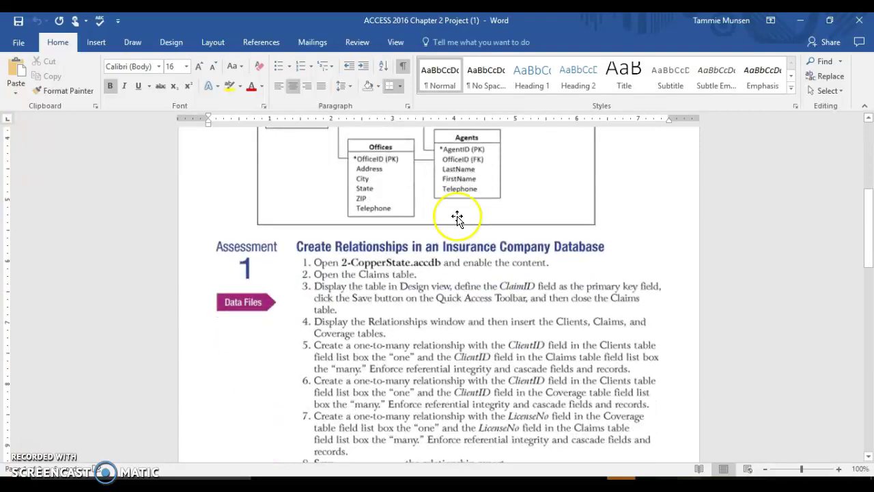
# - In 2-CopperState, open the Assignments, Claims, Clients and Coverage tables
pyautogui.click(799, 25)
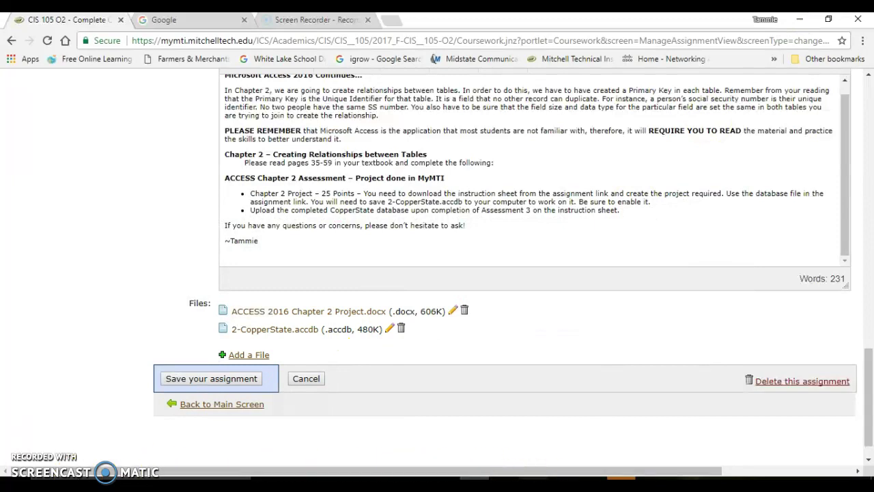
pyautogui.hotkey('alt', 'Tab')
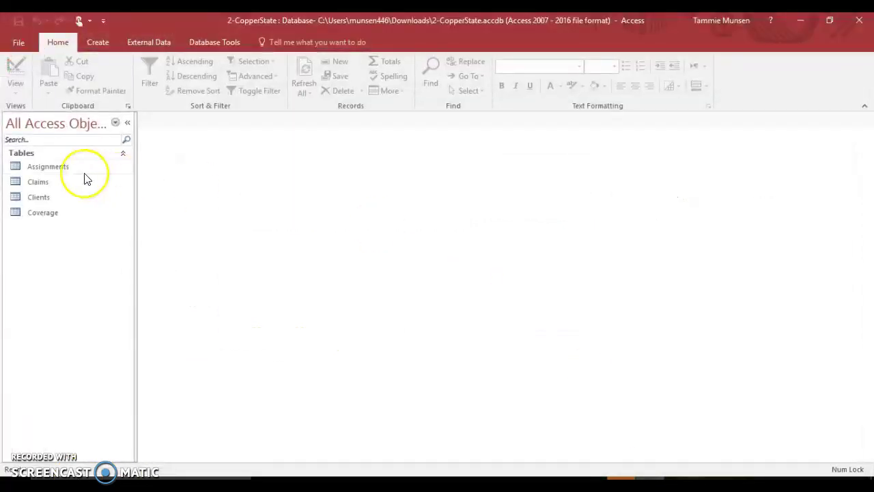
pyautogui.doubleClick(61, 169)
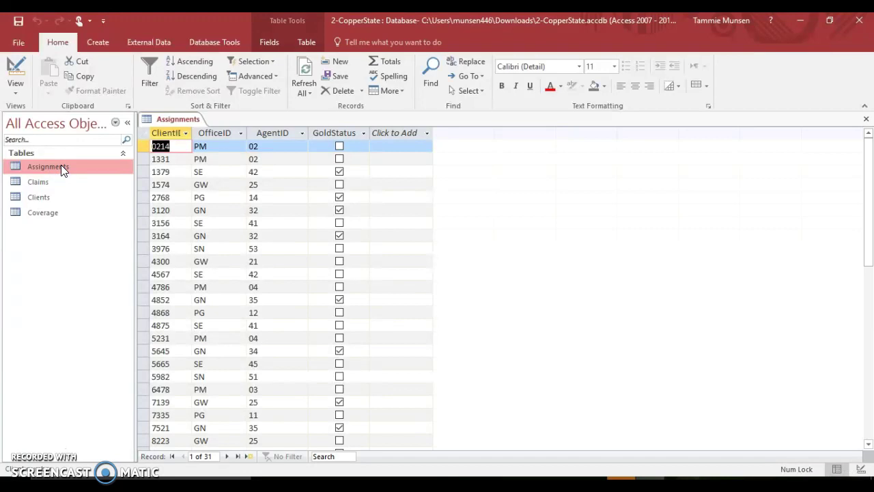
pyautogui.doubleClick(55, 181)
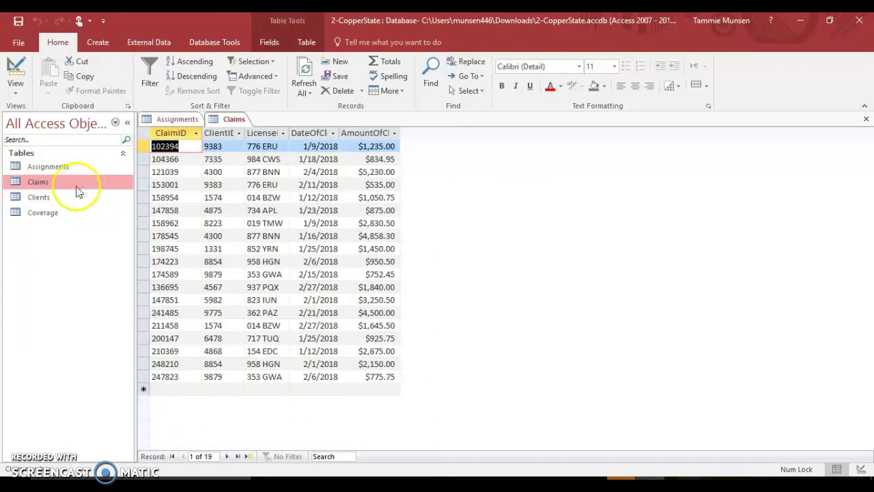
pyautogui.doubleClick(39, 196)
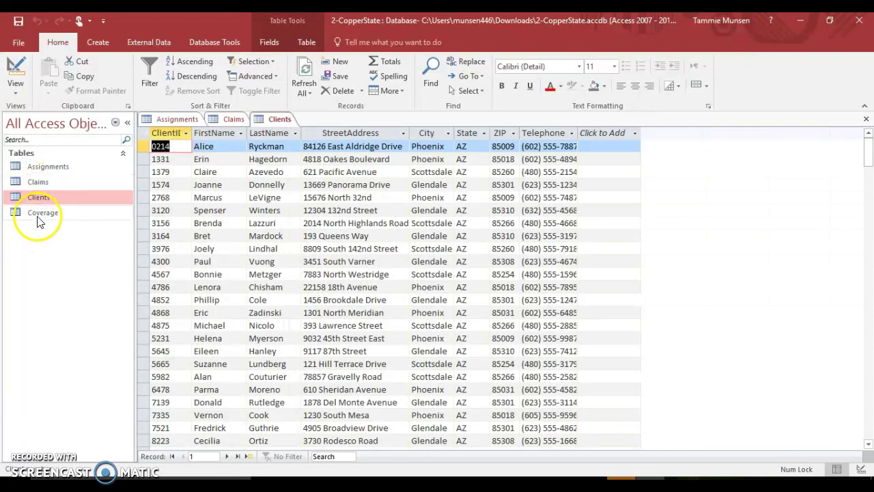
pyautogui.doubleClick(39, 213)
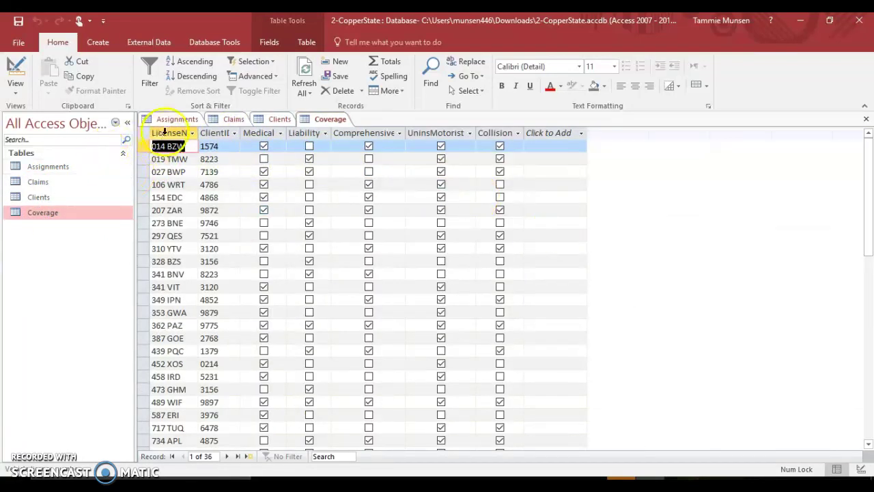
# - AutoFit all columns in the Coverage, Clients, Claims and Assignments datasheets to their contents
pyautogui.moveTo(167, 133); pyautogui.dragTo(517, 151)
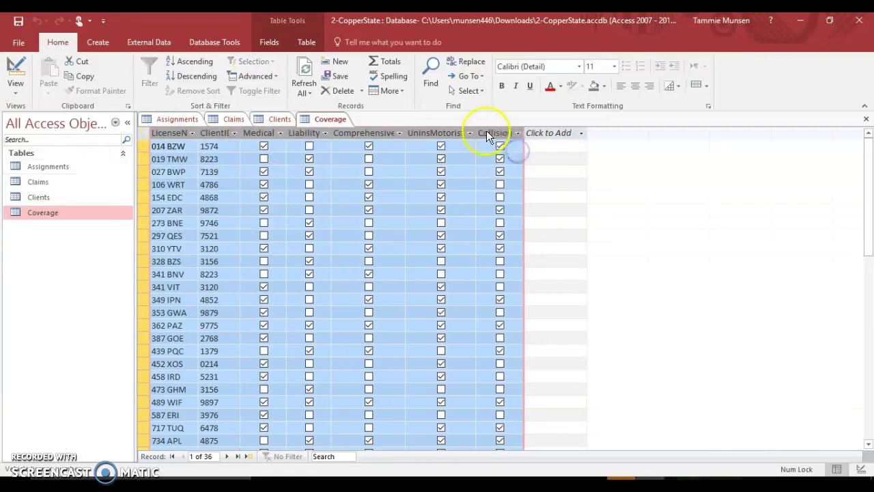
pyautogui.doubleClick(480, 130)
pyautogui.click(270, 119)
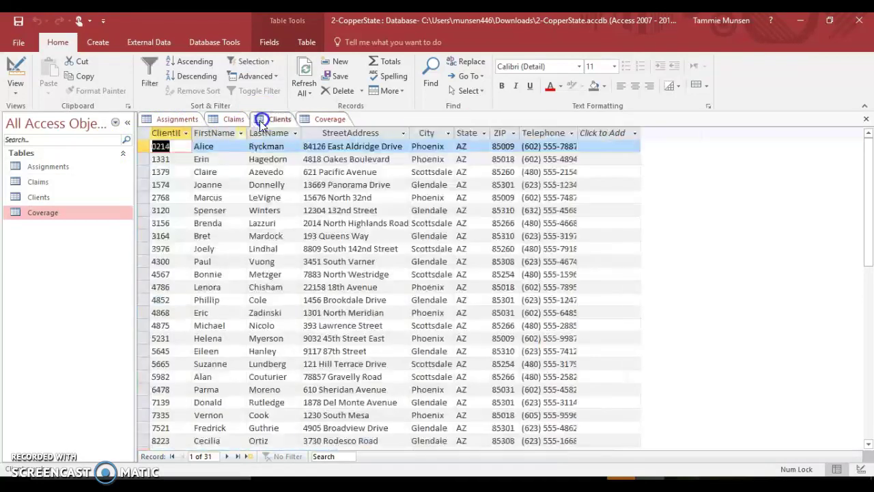
pyautogui.moveTo(169, 132); pyautogui.dragTo(580, 145)
pyautogui.doubleClick(413, 133)
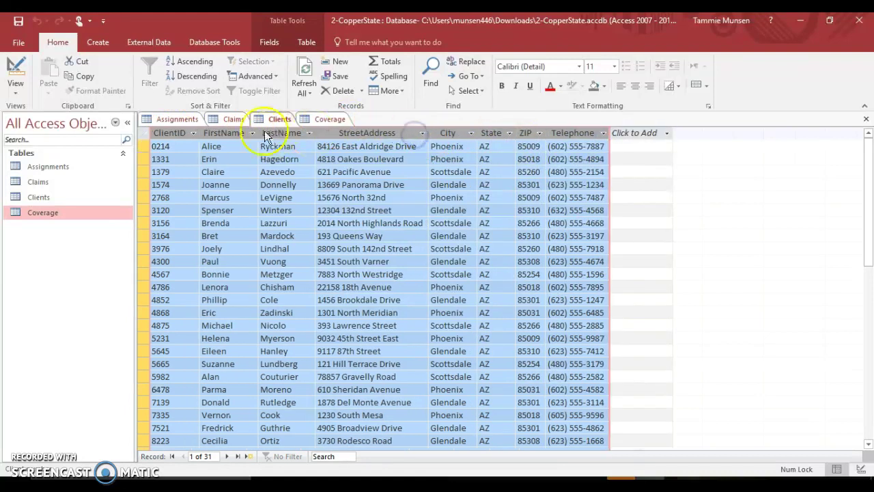
pyautogui.click(225, 120)
pyautogui.moveTo(167, 132); pyautogui.dragTo(352, 134)
pyautogui.doubleClick(340, 135)
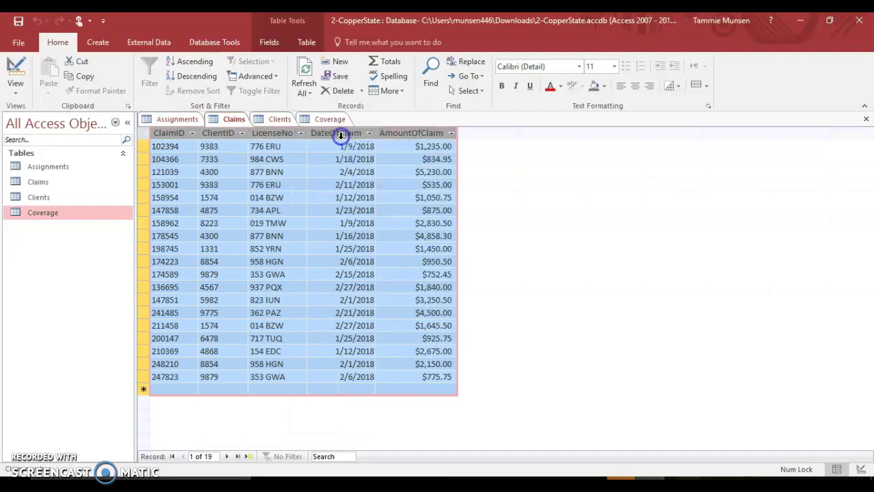
pyautogui.click(179, 118)
pyautogui.moveTo(176, 133); pyautogui.dragTo(343, 134)
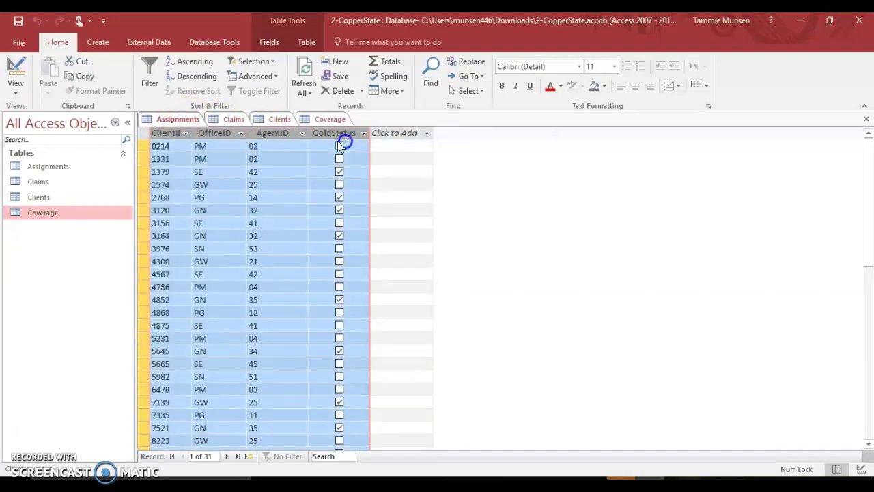
pyautogui.doubleClick(194, 134)
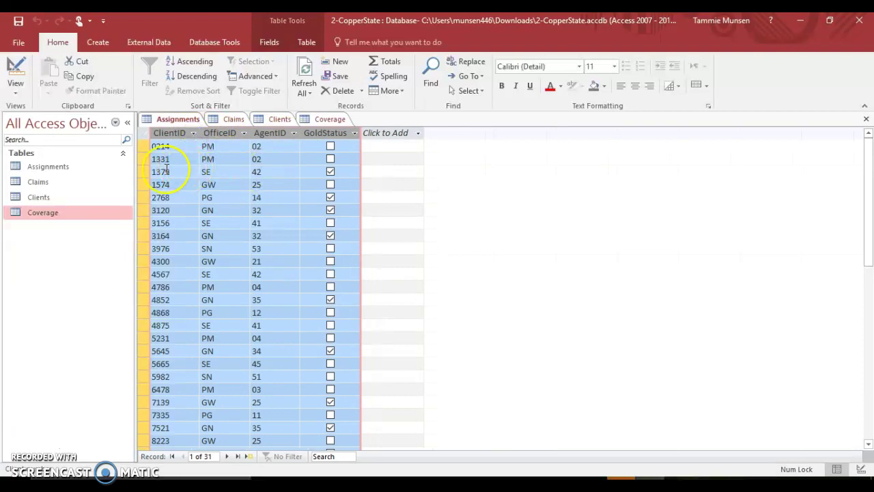
# - Review the Claims, Clients and Coverage datasheets
pyautogui.click(230, 123)
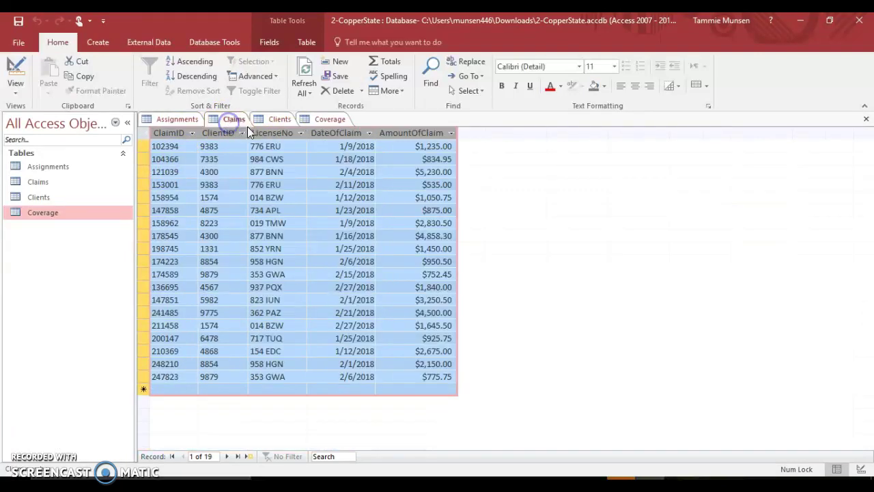
pyautogui.click(271, 120)
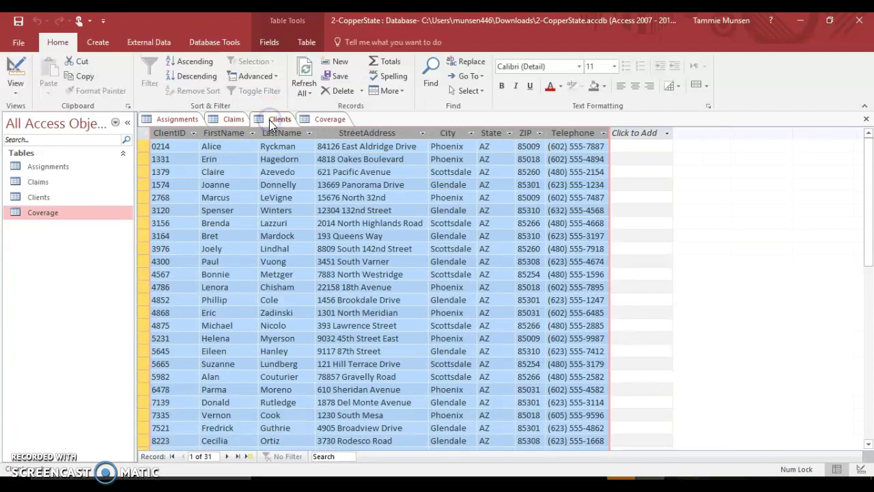
pyautogui.click(305, 119)
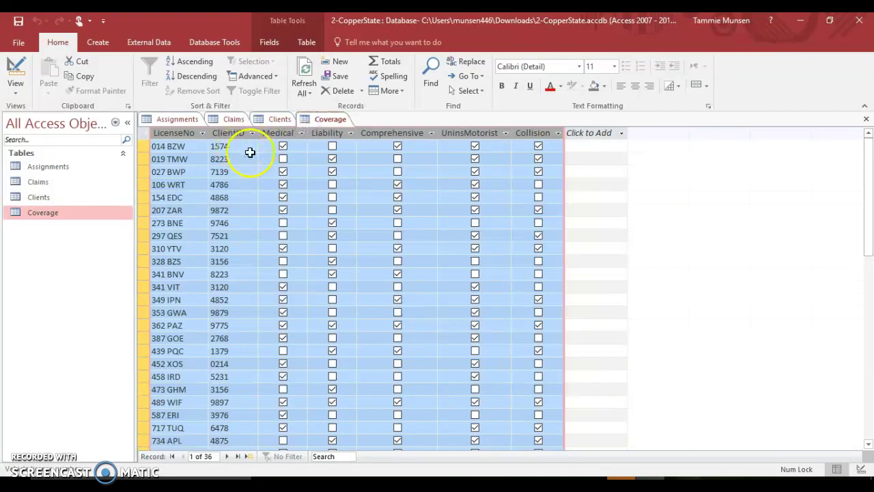
# - Close all four open tables, saving layout changes to Assignments, Claims, Clients and Coverage
pyautogui.rightClick(272, 121)
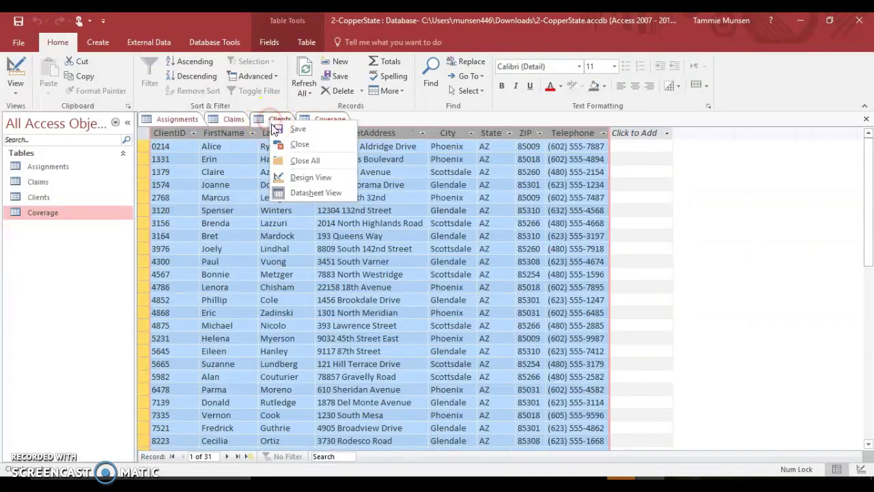
pyautogui.click(295, 161)
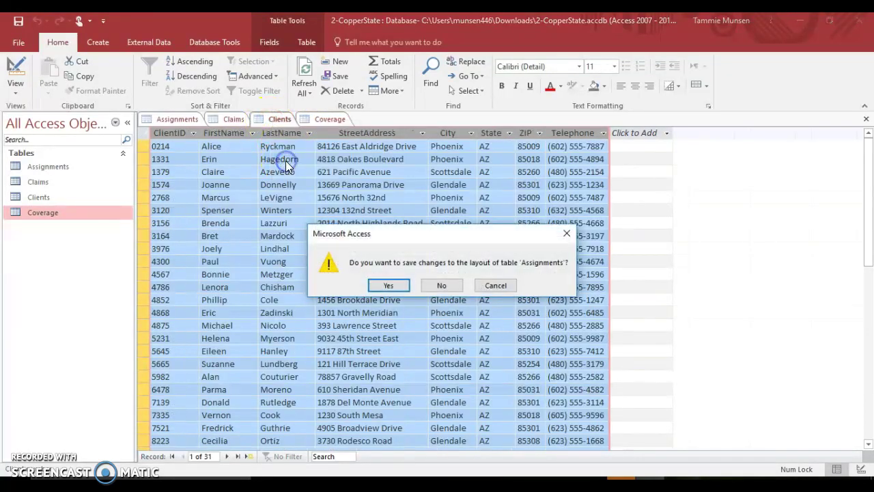
pyautogui.click(400, 288)
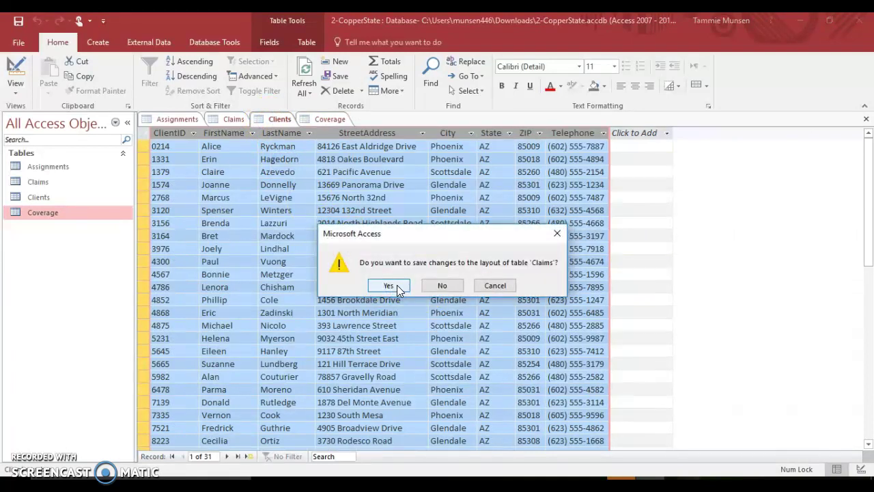
pyautogui.click(398, 287)
pyautogui.click(399, 287)
pyautogui.click(399, 287)
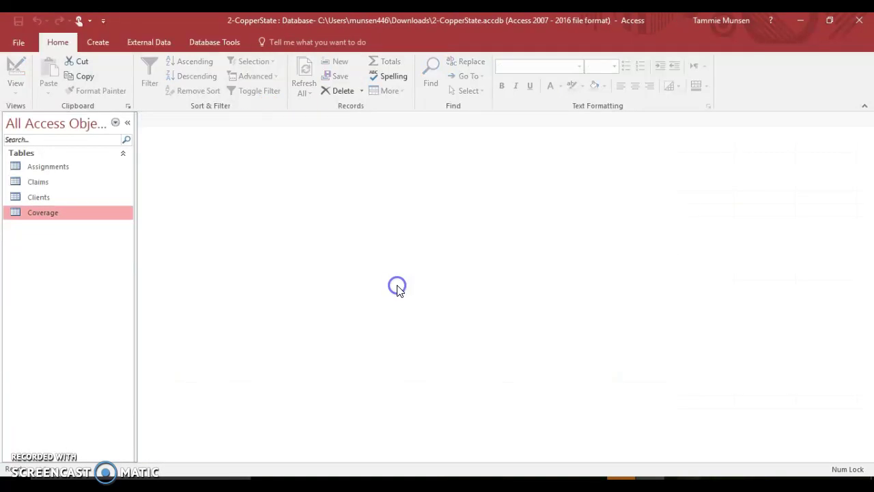
# - Open the Relationships window from Database Tools
pyautogui.click(197, 43)
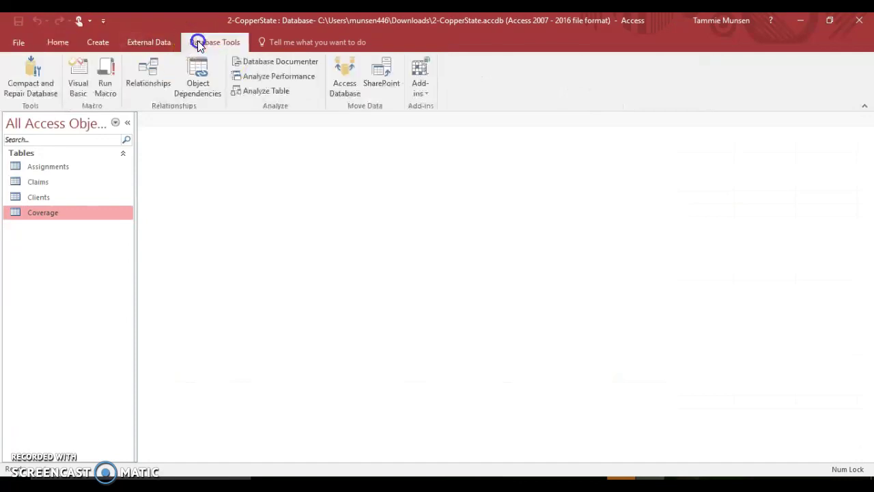
pyautogui.click(153, 73)
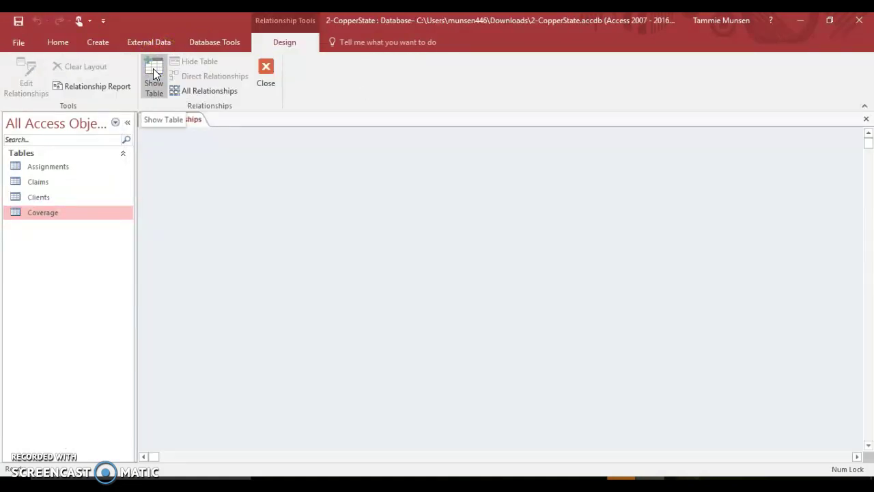
pyautogui.click(410, 407)
pyautogui.click(354, 312)
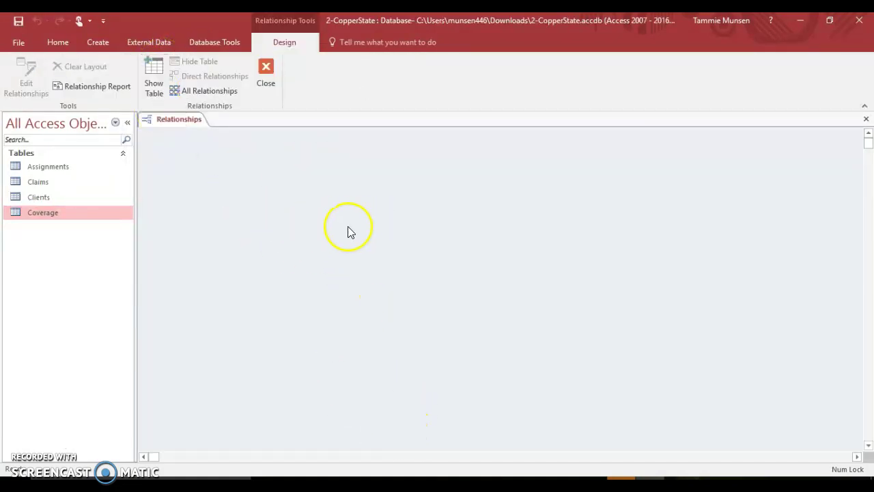
# - Add the Assignments, Claims, Clients and Coverage tables to the Relationships layout
pyautogui.click(154, 71)
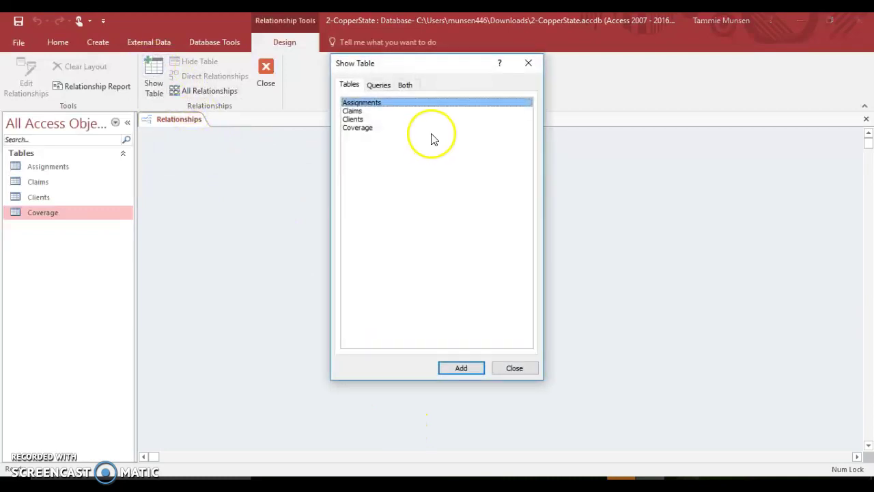
pyautogui.doubleClick(368, 105)
pyautogui.doubleClick(364, 112)
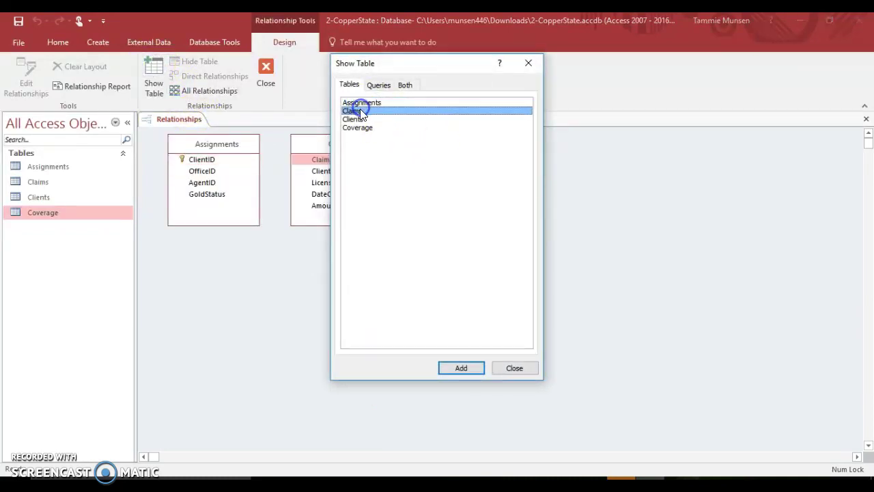
pyautogui.doubleClick(359, 119)
pyautogui.doubleClick(361, 128)
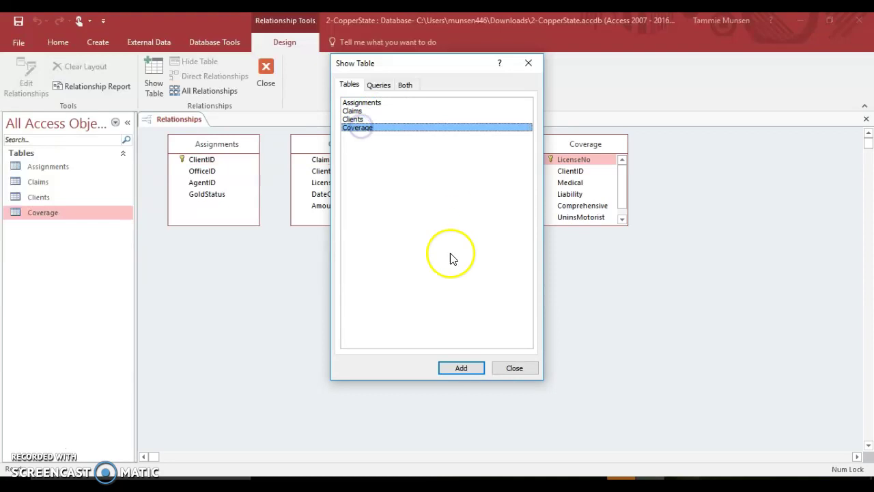
pyautogui.click(514, 368)
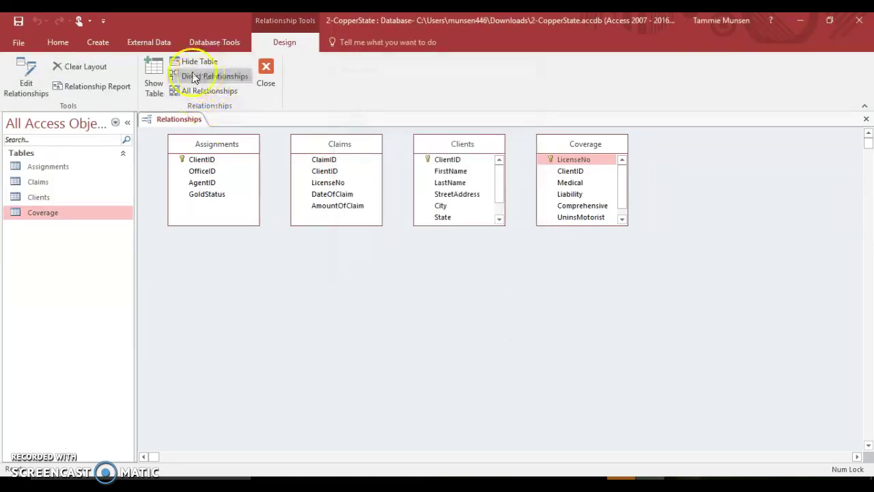
# - Hide the duplicate Assignments_1 table created by adding Assignments a second time
pyautogui.click(151, 74)
pyautogui.doubleClick(349, 103)
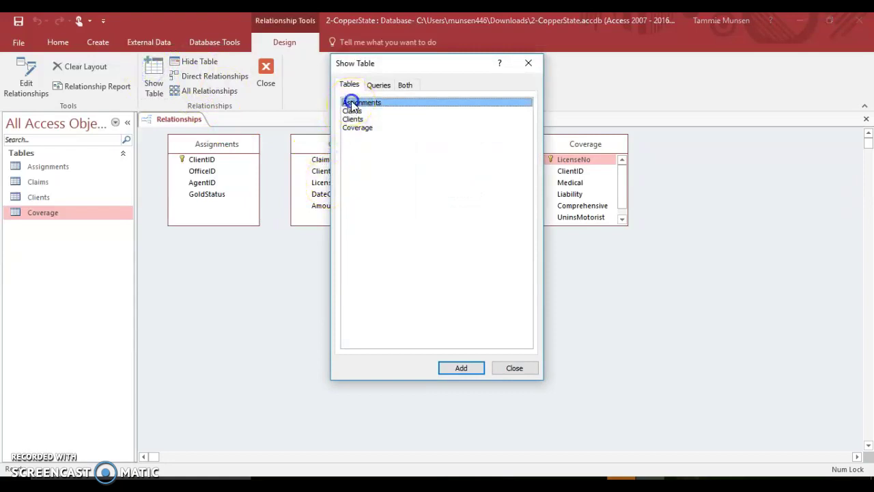
pyautogui.click(512, 368)
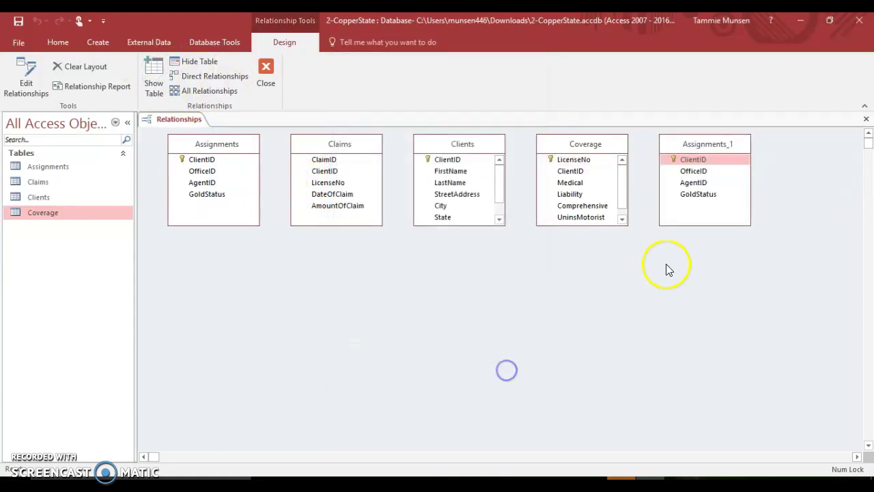
pyautogui.rightClick(707, 150)
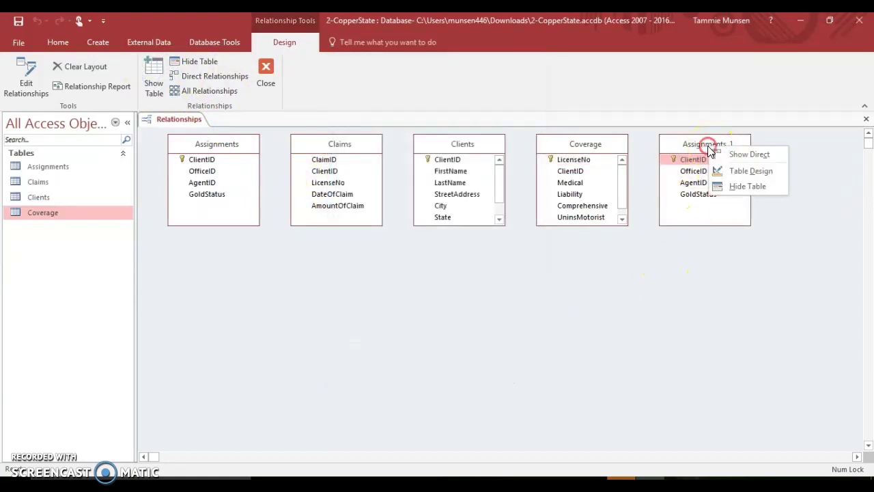
pyautogui.click(732, 187)
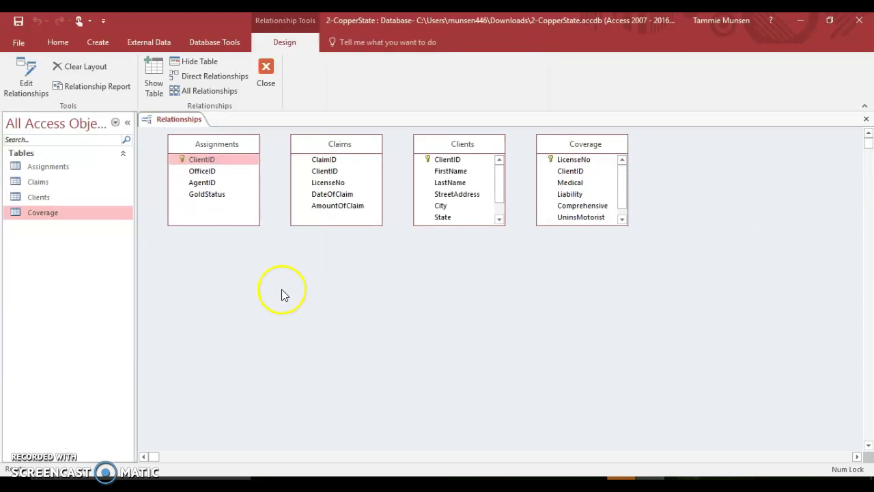
# - Enlarge Clients and Coverage, then relate Assignments.ClientID to Claims.ClientID with referential integrity
pyautogui.moveTo(440, 226); pyautogui.dragTo(443, 269)
pyautogui.moveTo(569, 226); pyautogui.dragTo(571, 265)
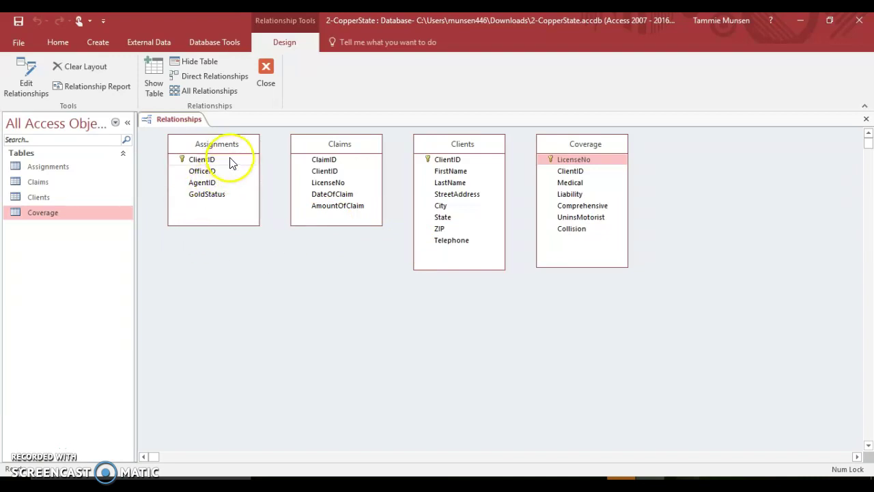
pyautogui.click(209, 162)
pyautogui.moveTo(209, 162); pyautogui.dragTo(319, 172)
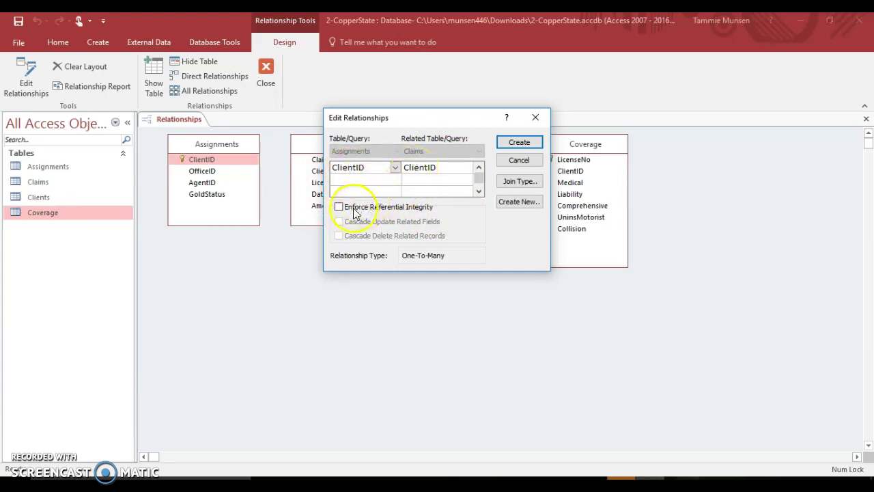
pyautogui.click(339, 207)
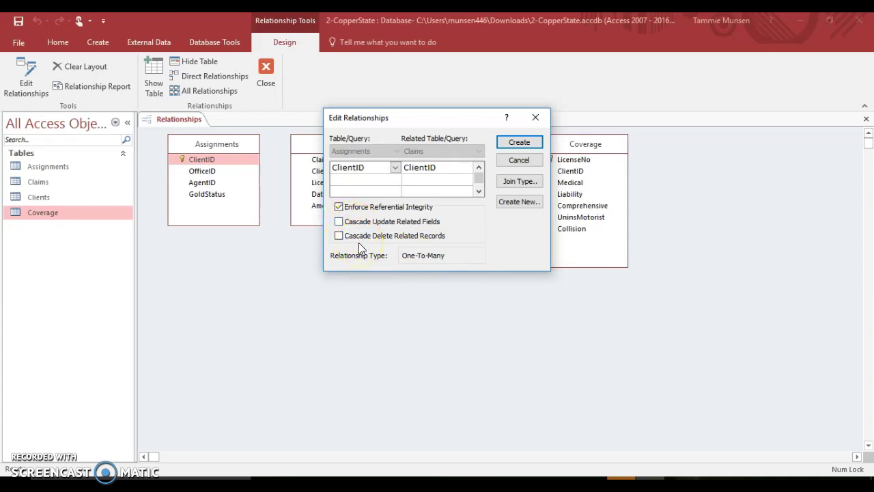
pyautogui.click(512, 143)
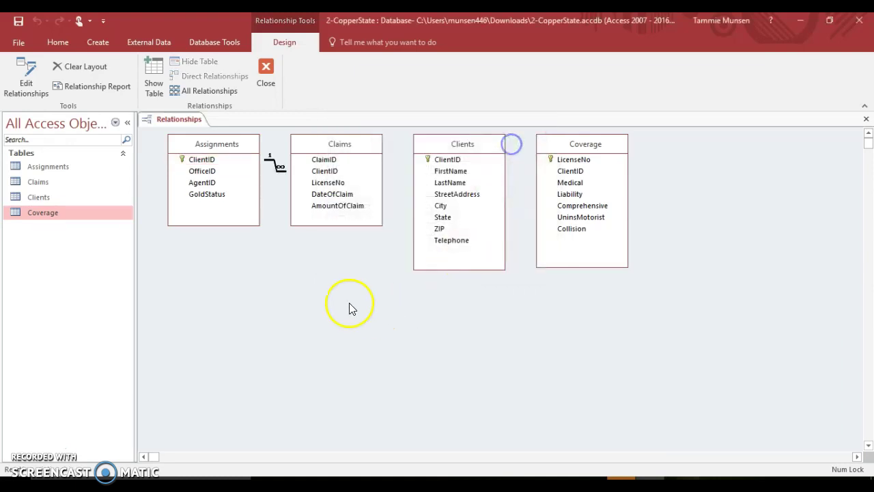
# - Relate Coverage.LicenseNo to Claims.LicenseNo one-to-many with referential integrity, cancelling a mismatched first attempt
pyautogui.click(268, 166)
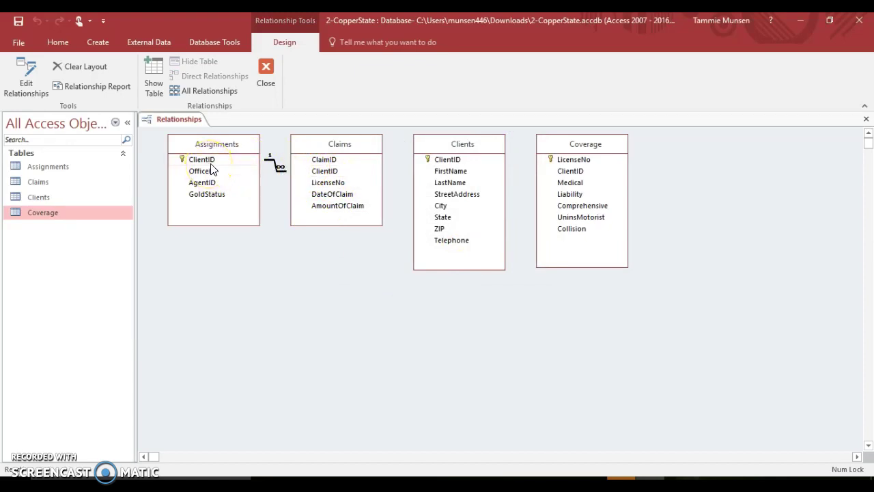
pyautogui.moveTo(212, 169); pyautogui.dragTo(311, 181)
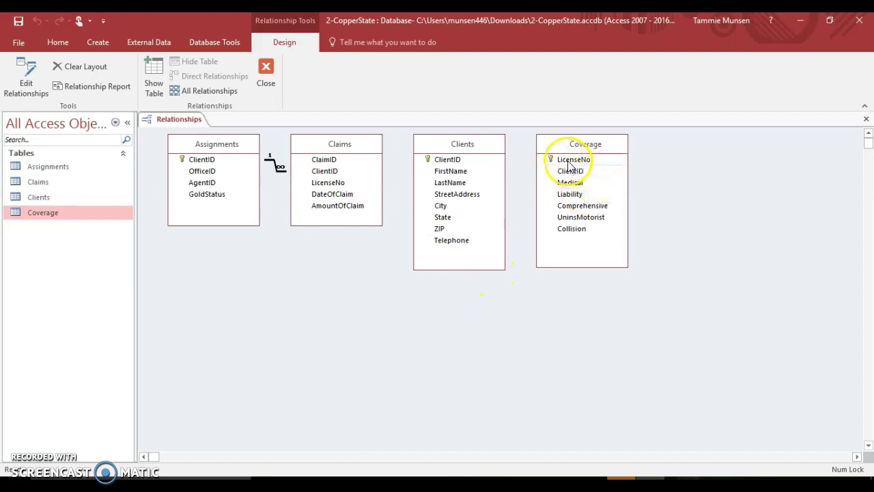
pyautogui.moveTo(567, 165); pyautogui.dragTo(325, 195)
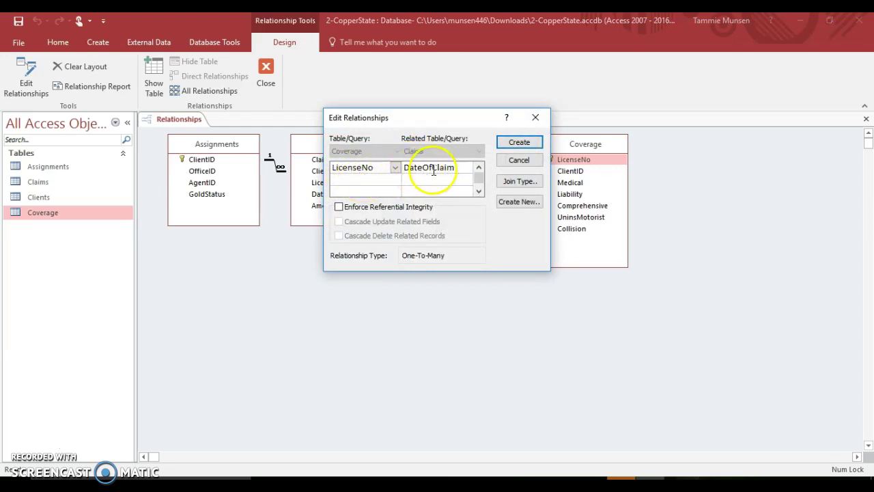
pyautogui.click(537, 118)
pyautogui.moveTo(571, 160); pyautogui.dragTo(339, 187)
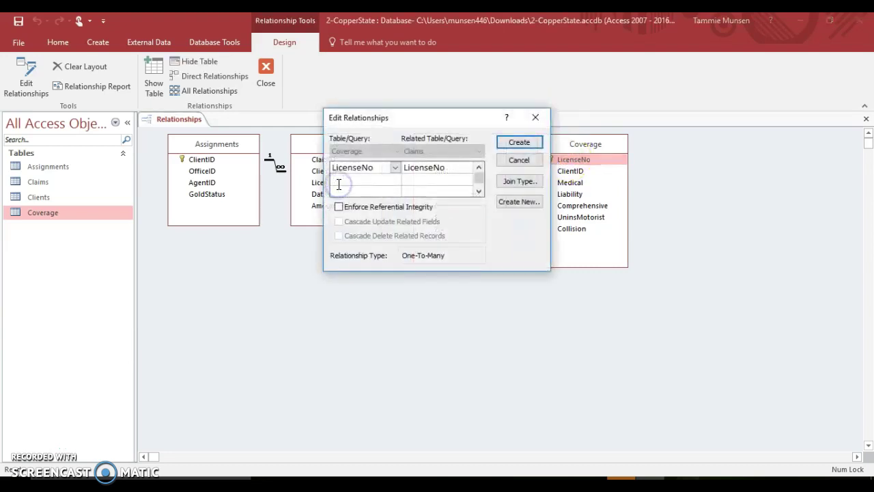
pyautogui.click(338, 206)
pyautogui.click(514, 142)
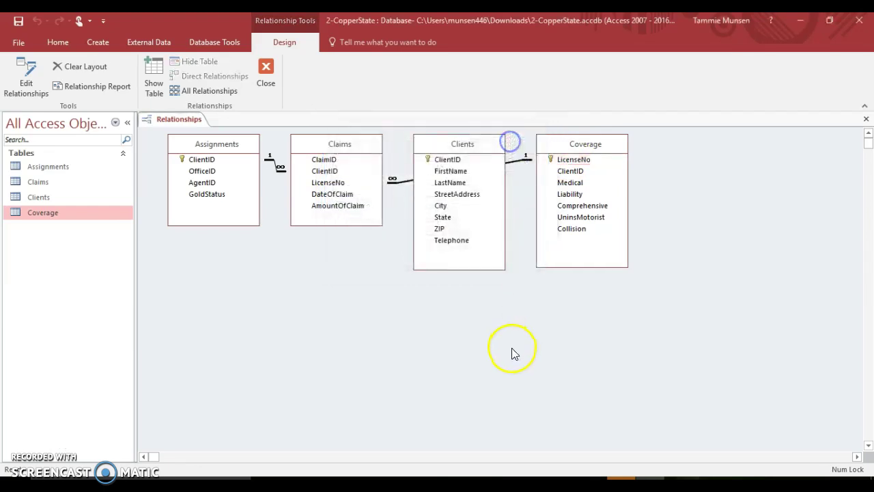
# - Move Claims between Assignments and Coverage and place Clients beneath the Claims–Coverage link
pyautogui.moveTo(317, 144); pyautogui.dragTo(318, 258)
pyautogui.moveTo(444, 144); pyautogui.dragTo(464, 291)
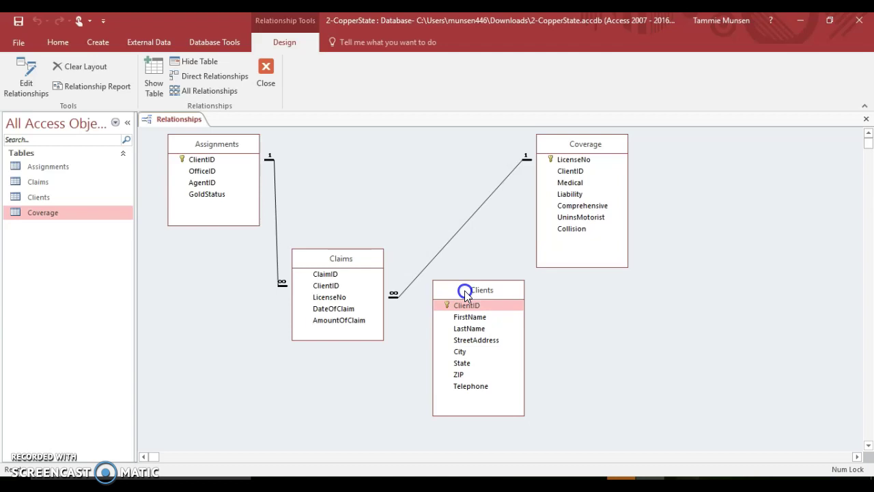
pyautogui.moveTo(328, 258); pyautogui.dragTo(372, 141)
pyautogui.moveTo(461, 295); pyautogui.dragTo(458, 249)
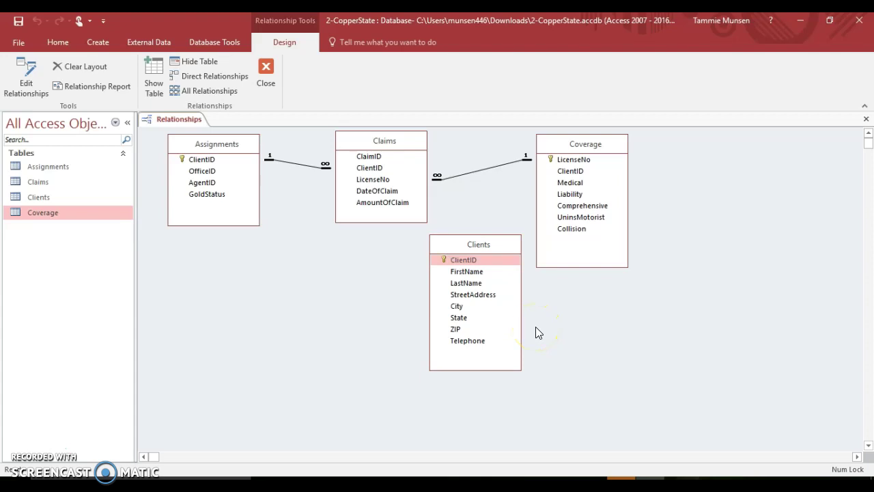
# - Generate the Relationship Report and review it in print preview
pyautogui.click(104, 90)
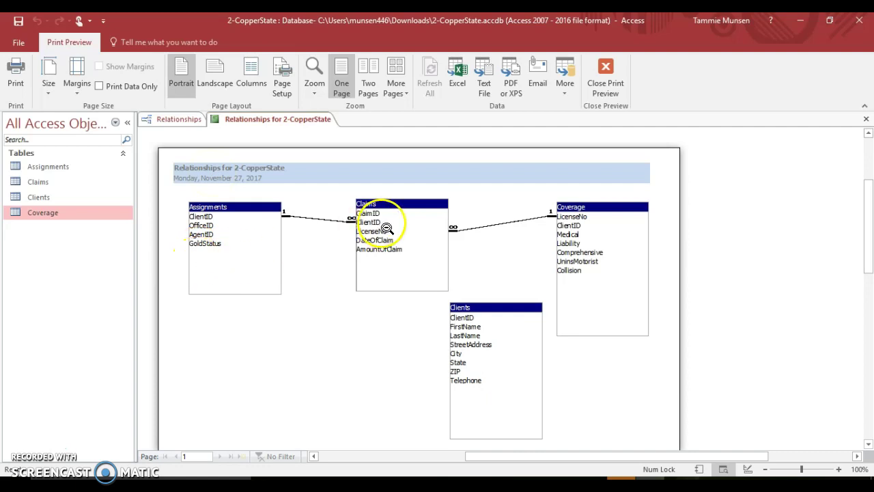
pyautogui.scroll(-3, 488, 363)
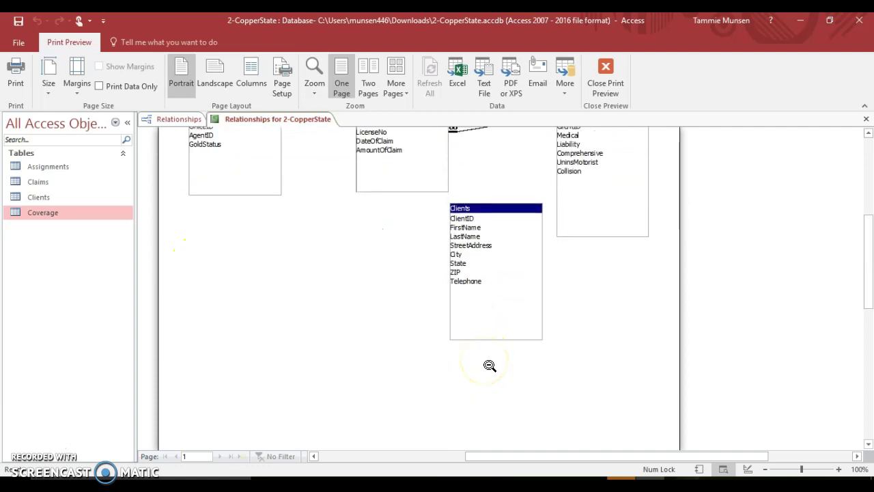
pyautogui.scroll(4, 488, 365)
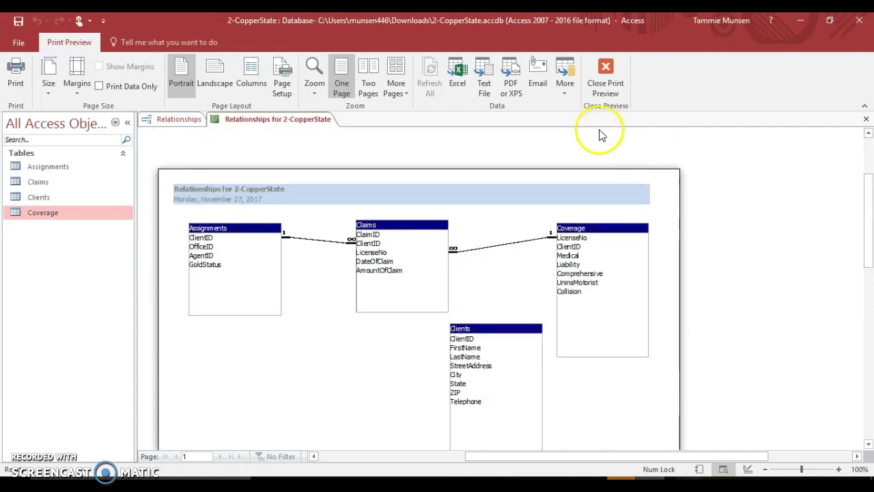
pyautogui.click(595, 95)
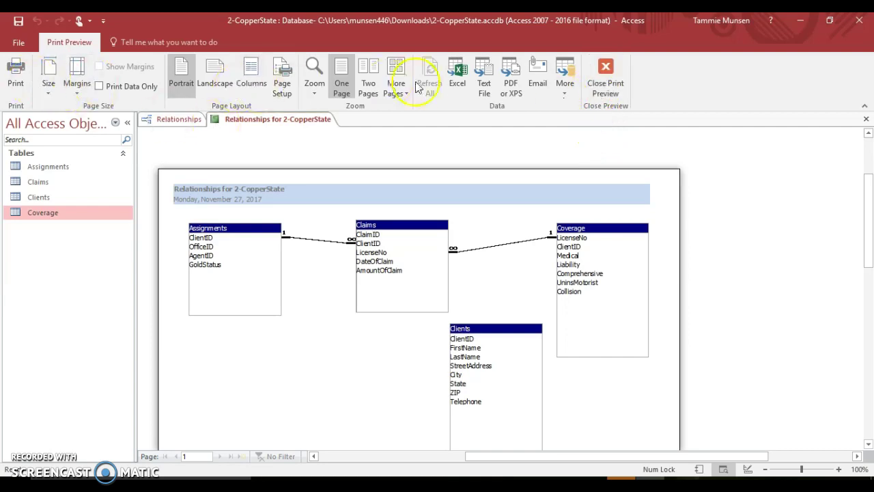
pyautogui.click(598, 67)
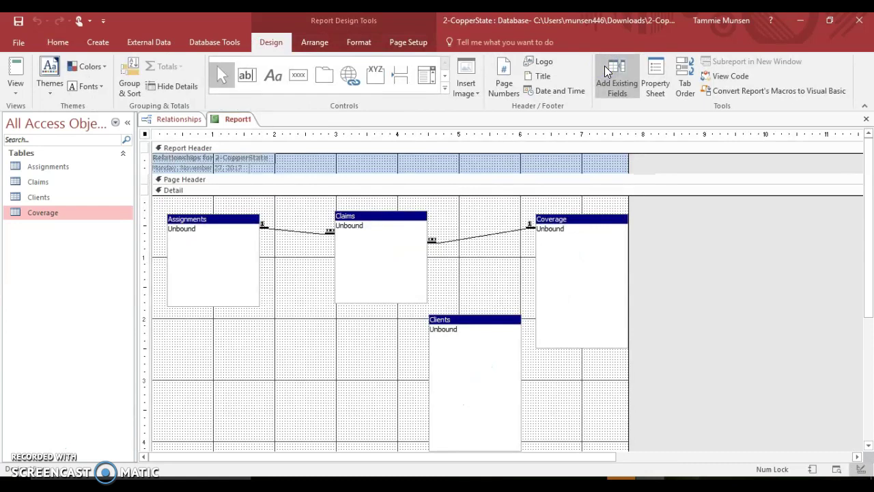
# - Save the report as 'Relationships for 2-CopperState'
pyautogui.click(865, 120)
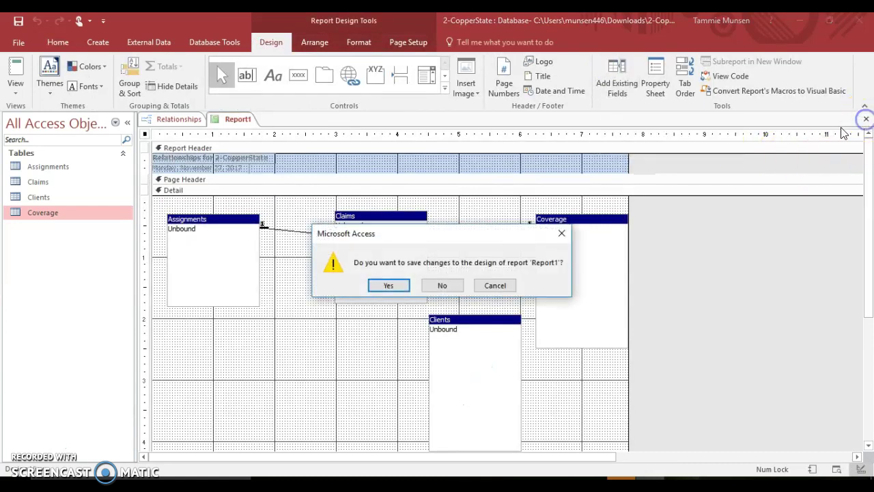
pyautogui.click(391, 286)
pyautogui.click(441, 199)
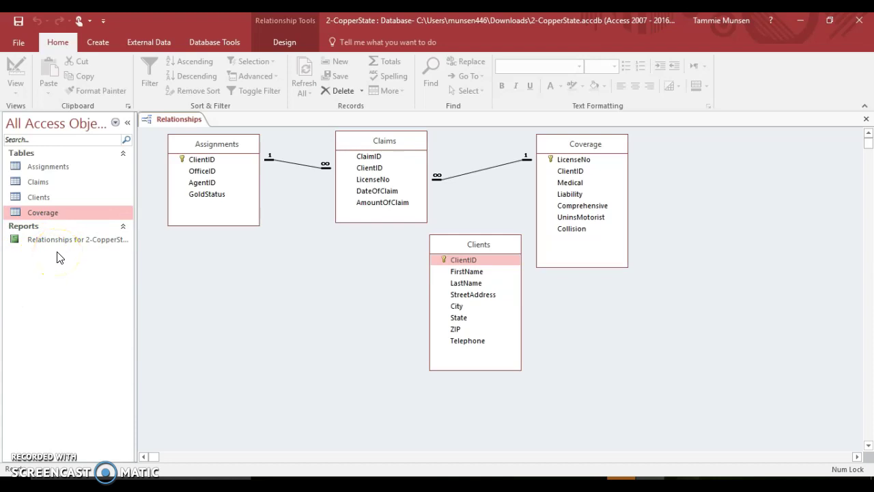
# - Close Relationships, then open and close the saved 'Relationships for 2-CopperState' report
pyautogui.click(866, 120)
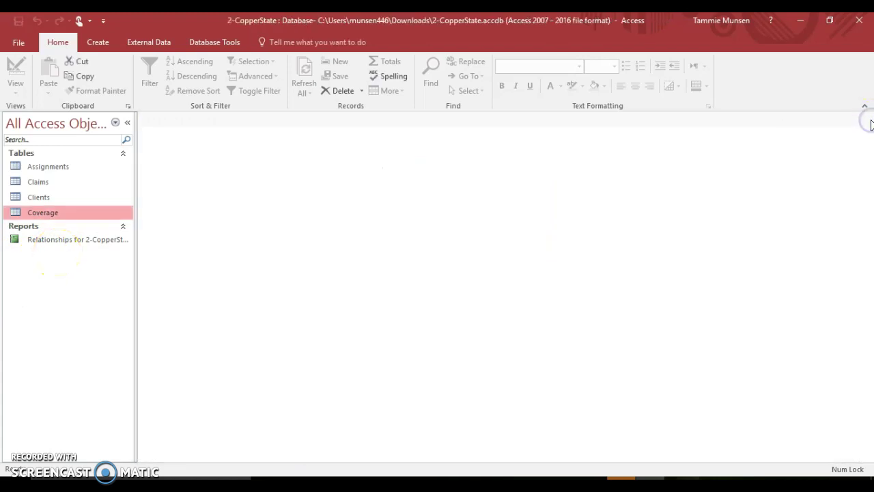
pyautogui.doubleClick(54, 243)
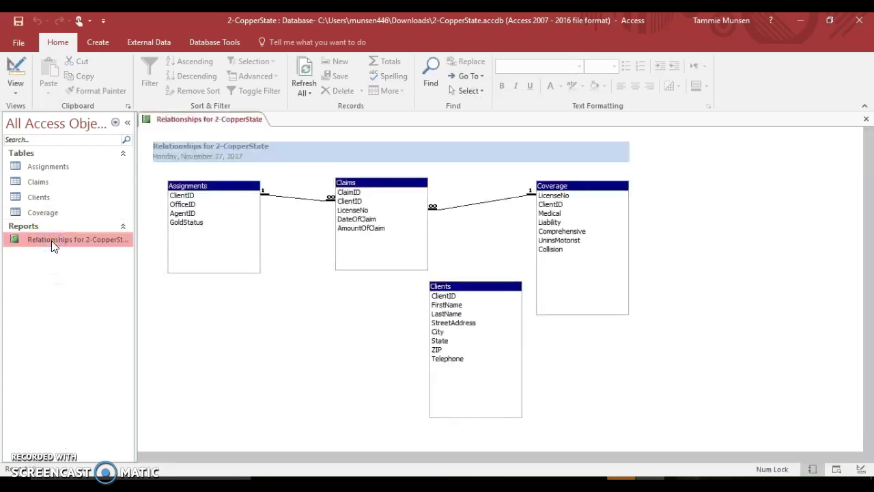
pyautogui.click(866, 120)
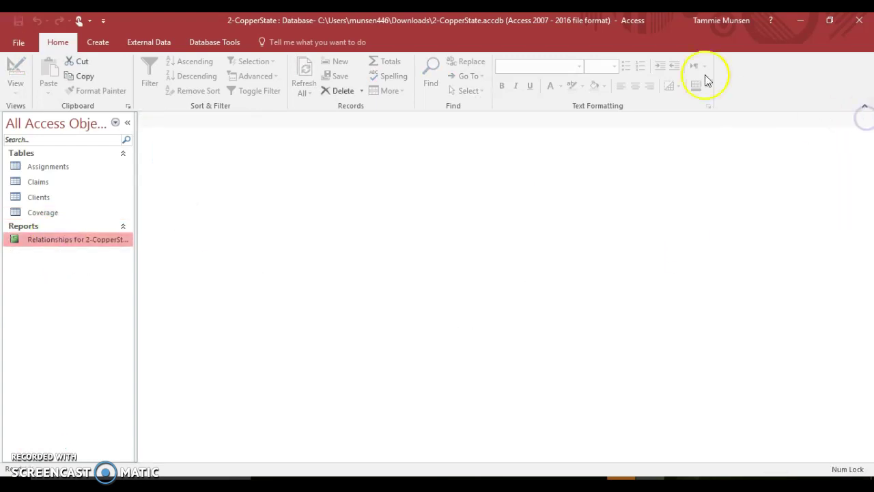
# - Reopen the Relationships diagram to check it, then close it again
pyautogui.click(202, 42)
pyautogui.click(146, 70)
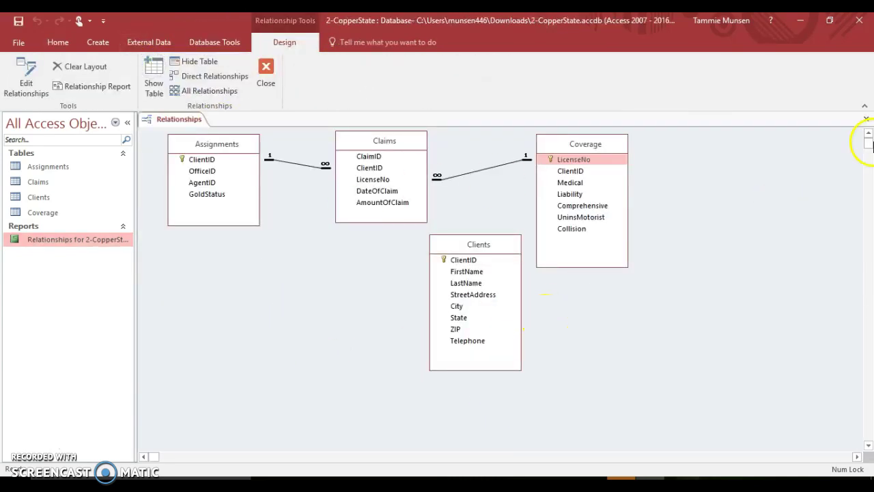
pyautogui.click(865, 119)
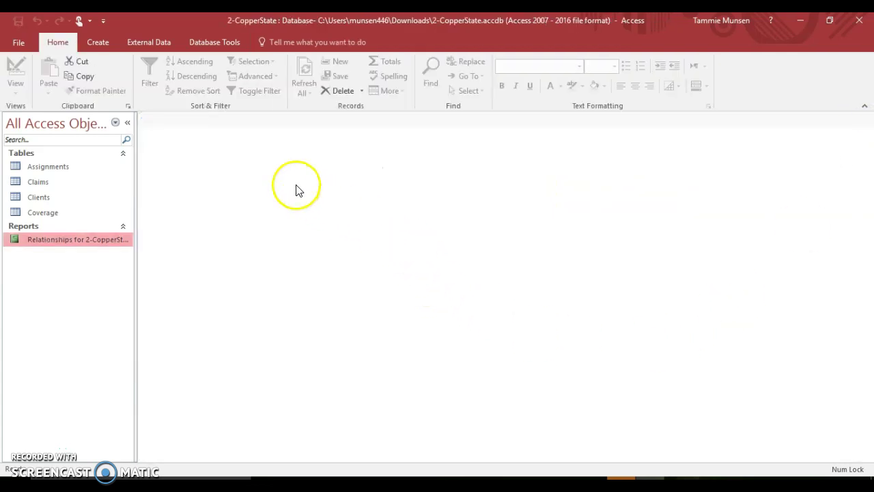
# - Reopen Relationships, nudge the Clients table slightly upward, and close the window to prompt saving
pyautogui.click(218, 42)
pyautogui.click(147, 74)
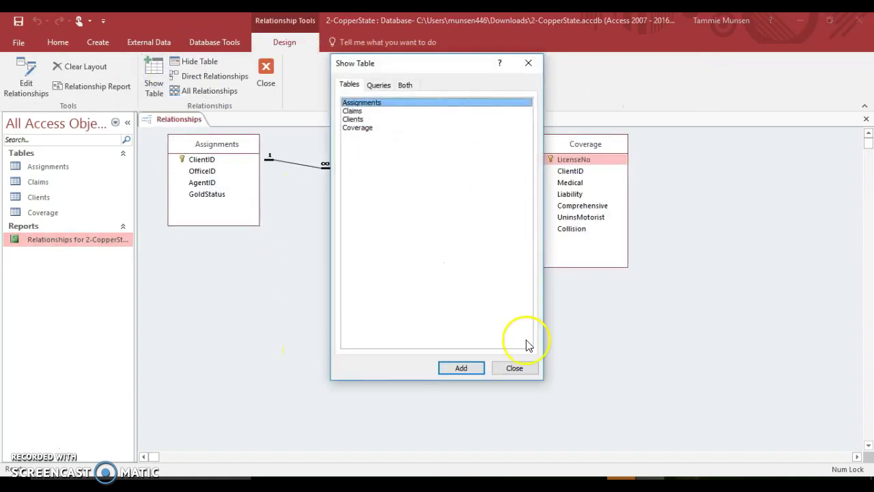
pyautogui.click(514, 367)
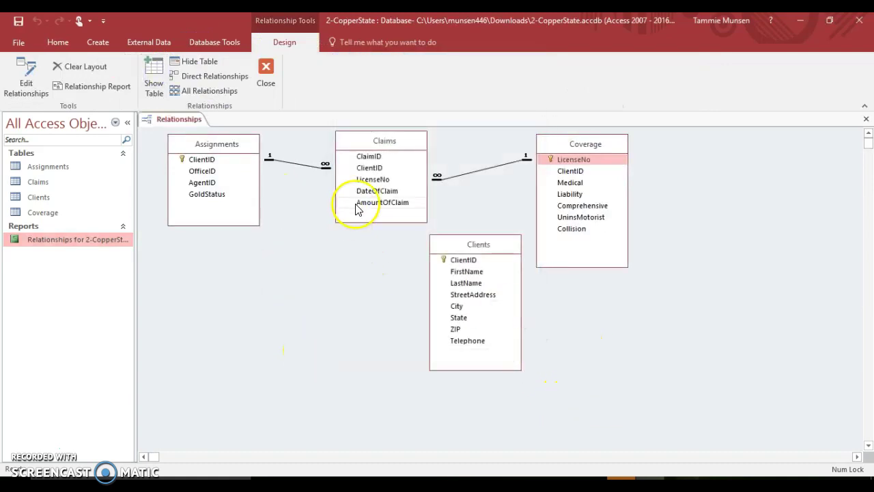
pyautogui.click(359, 163)
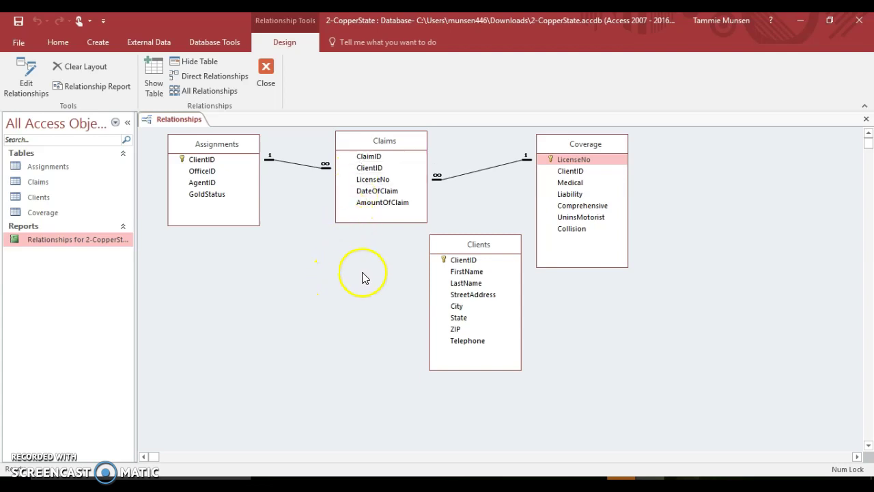
pyautogui.moveTo(448, 245); pyautogui.dragTo(450, 234)
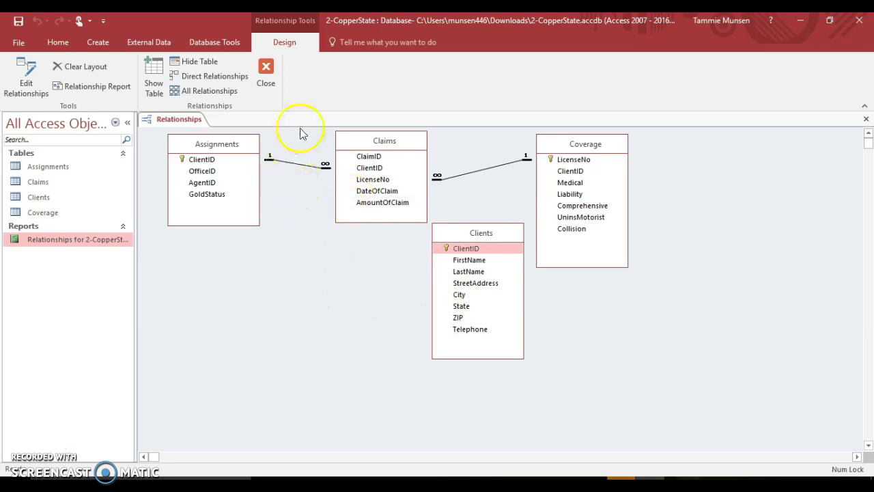
pyautogui.click(267, 68)
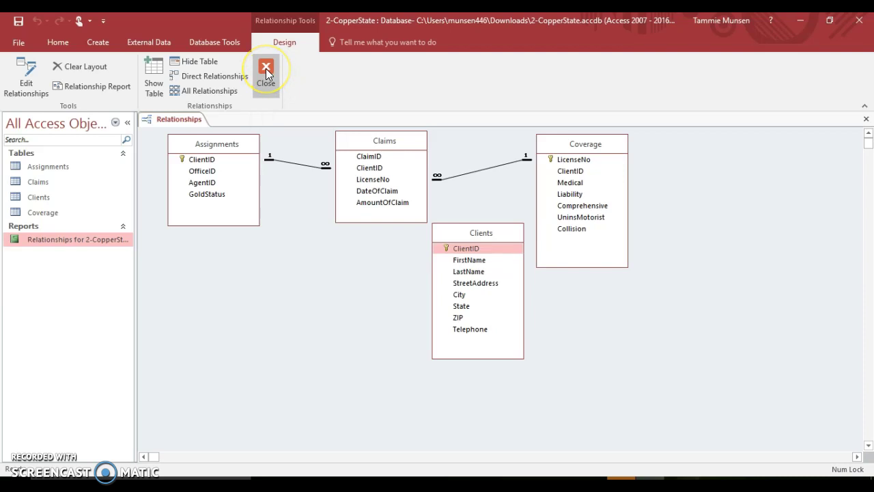